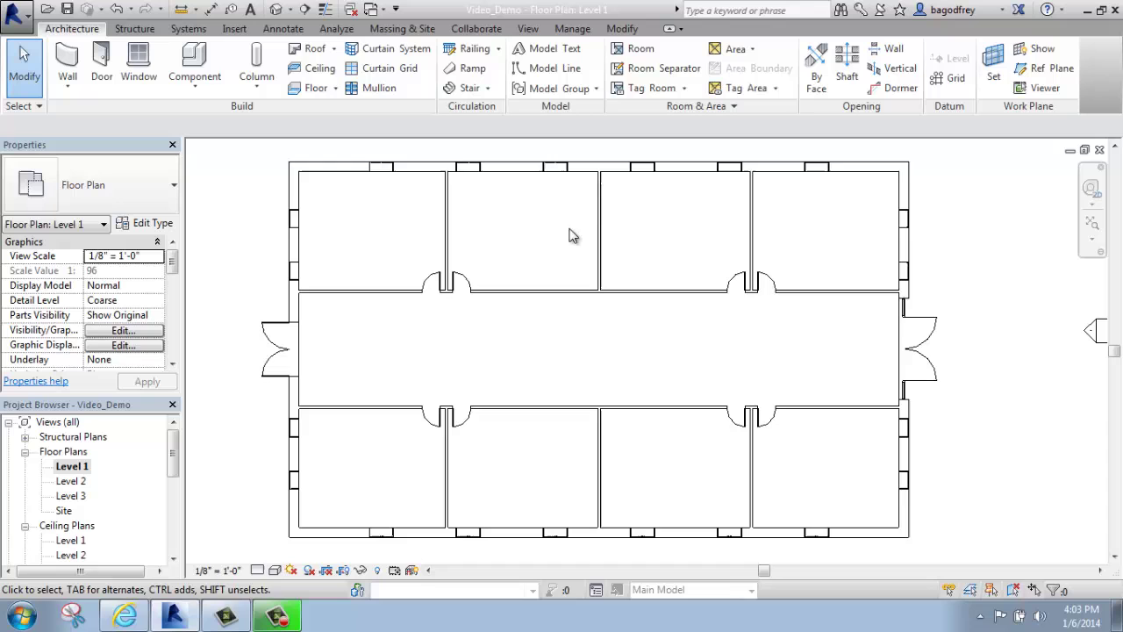
Pan the Level 1 plan and zoom in on the partition wall between the upper rooms
middle_click_drag(645, 253, 672, 261)
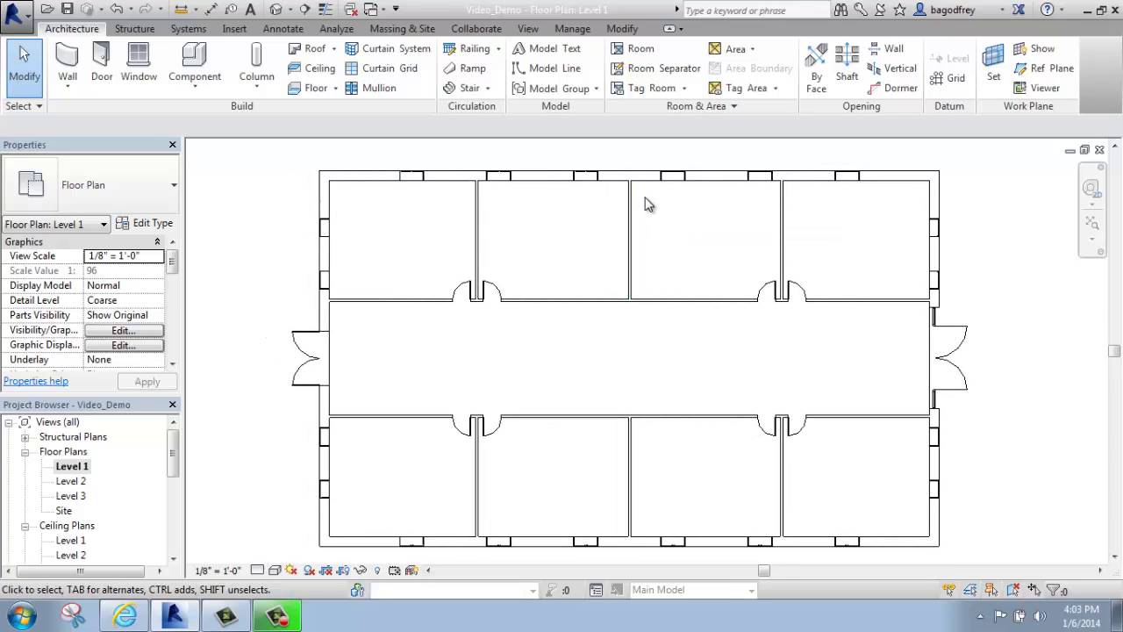
scroll(622, 158, "up", 1)
scroll(665, 221, "up", 1)
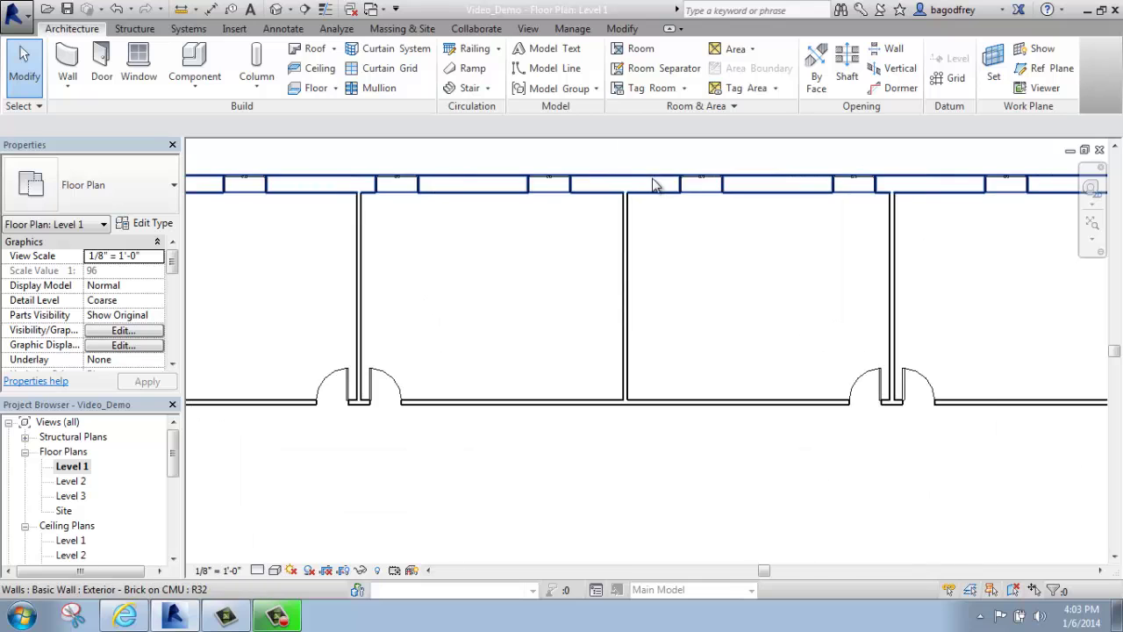
scroll(649, 188, "up", 1)
Select the Interior - 5" Partition (2-hr) wall dividing the two upper rooms
left_click(620, 241)
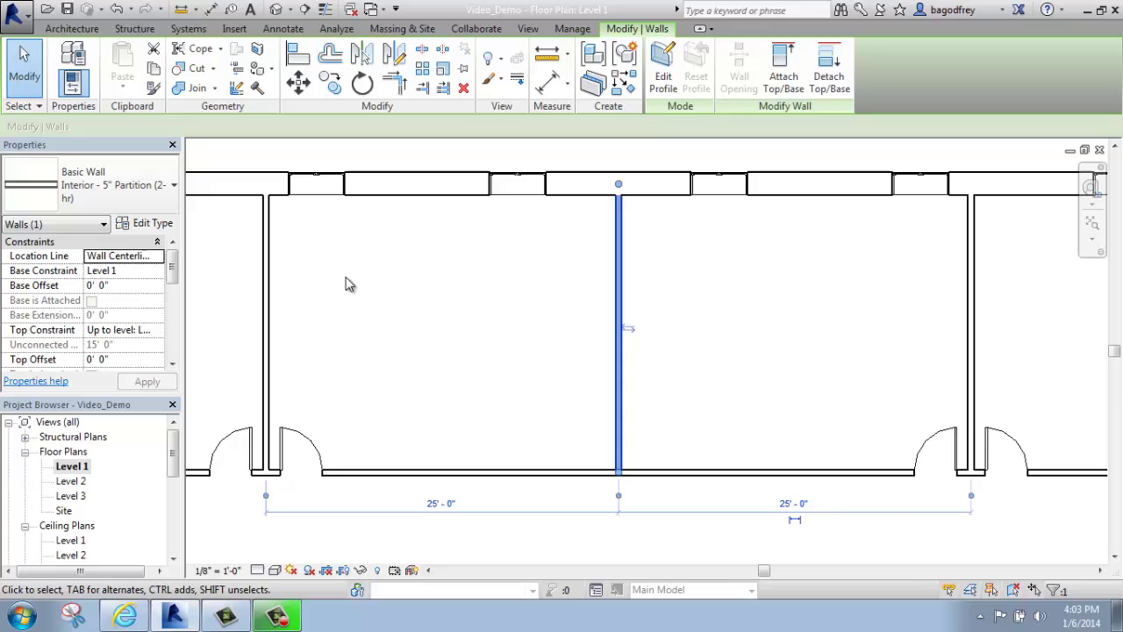
Open Type Properties for the Interior - 5" Partition (2-hr) wall and review the type list
left_click(153, 225)
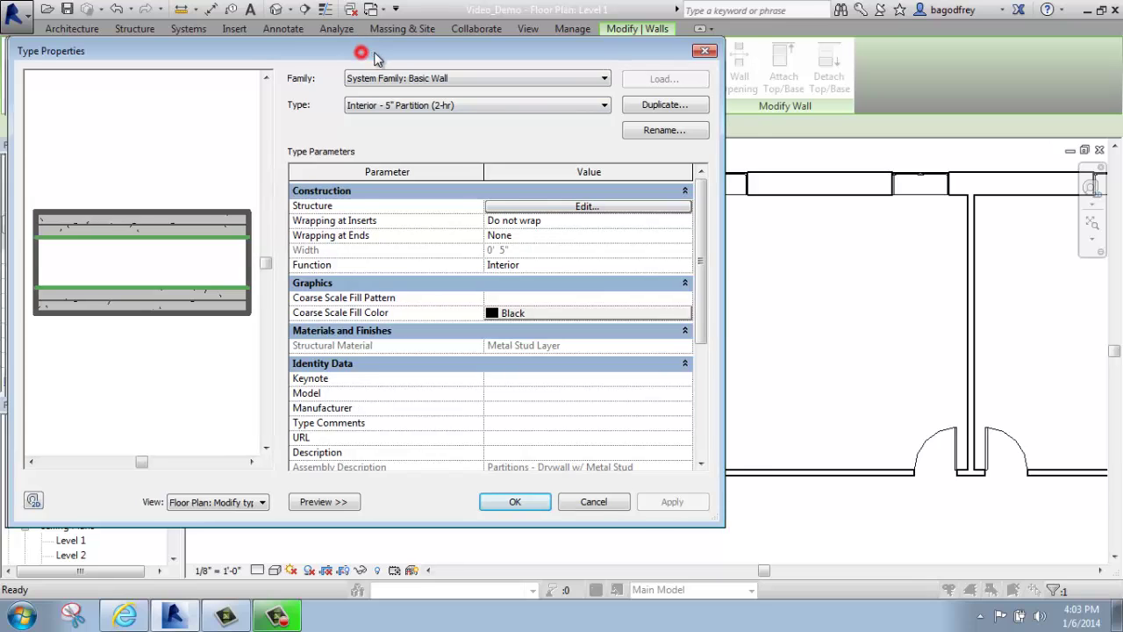
left_click_drag(360, 51, 400, 54)
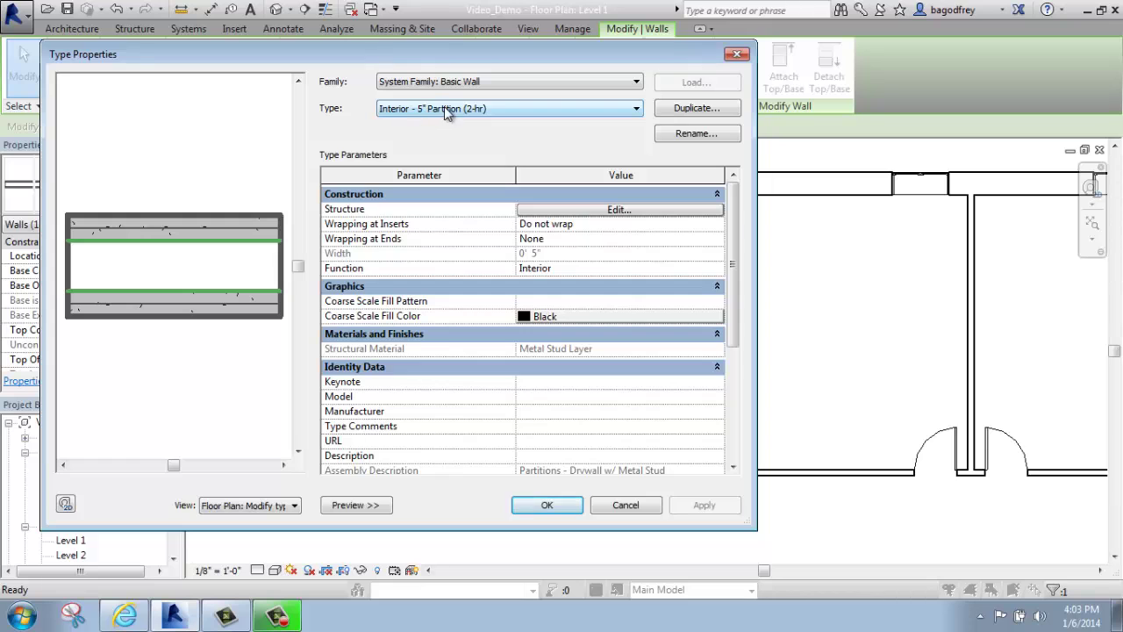
left_click(635, 109)
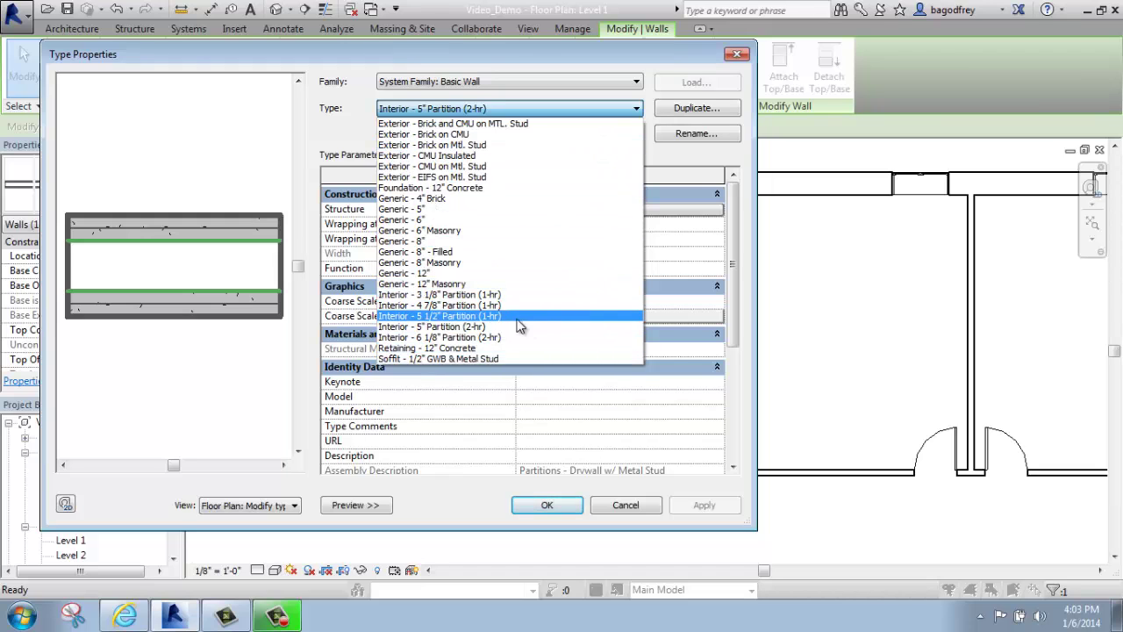
left_click(336, 127)
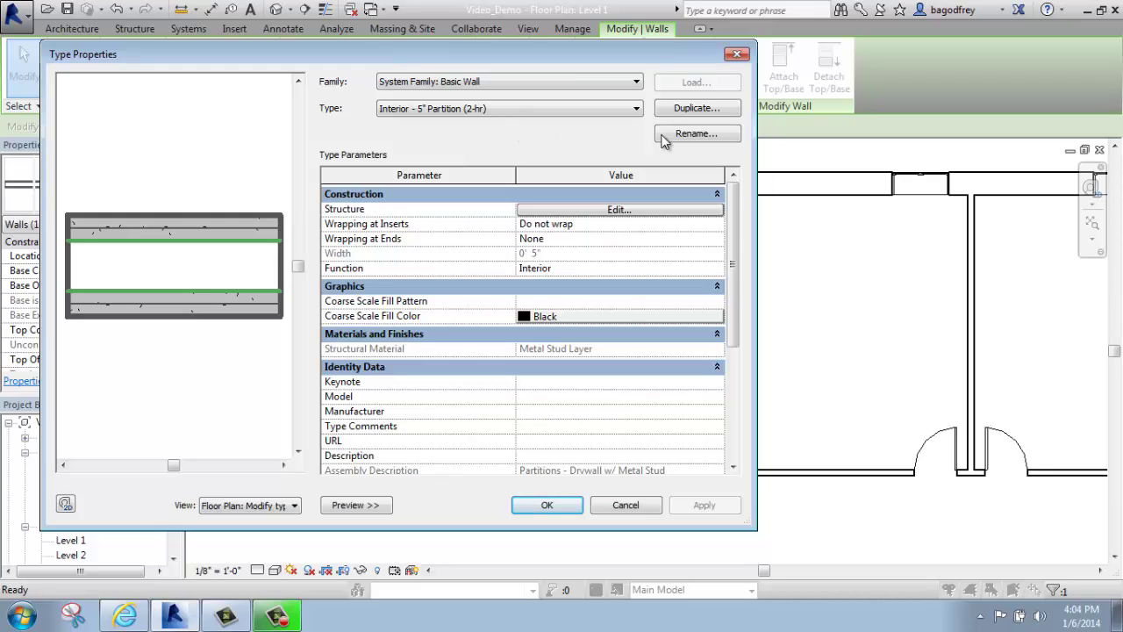
Duplicate the wall type and name the copy 'Interior - DEMO'
left_click(706, 107)
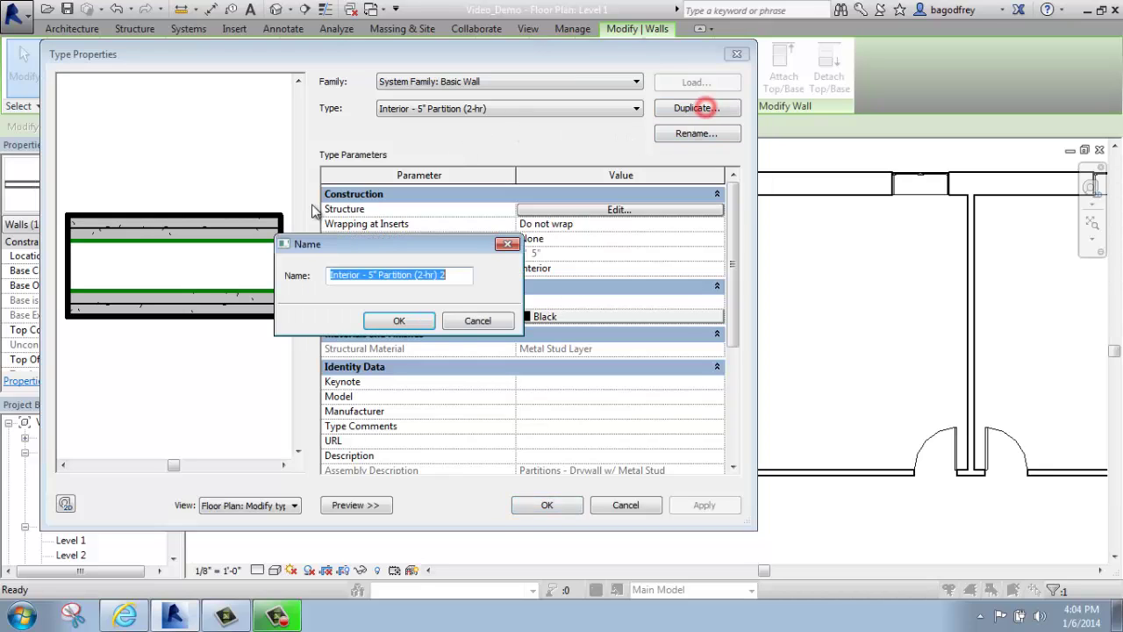
left_click(458, 274)
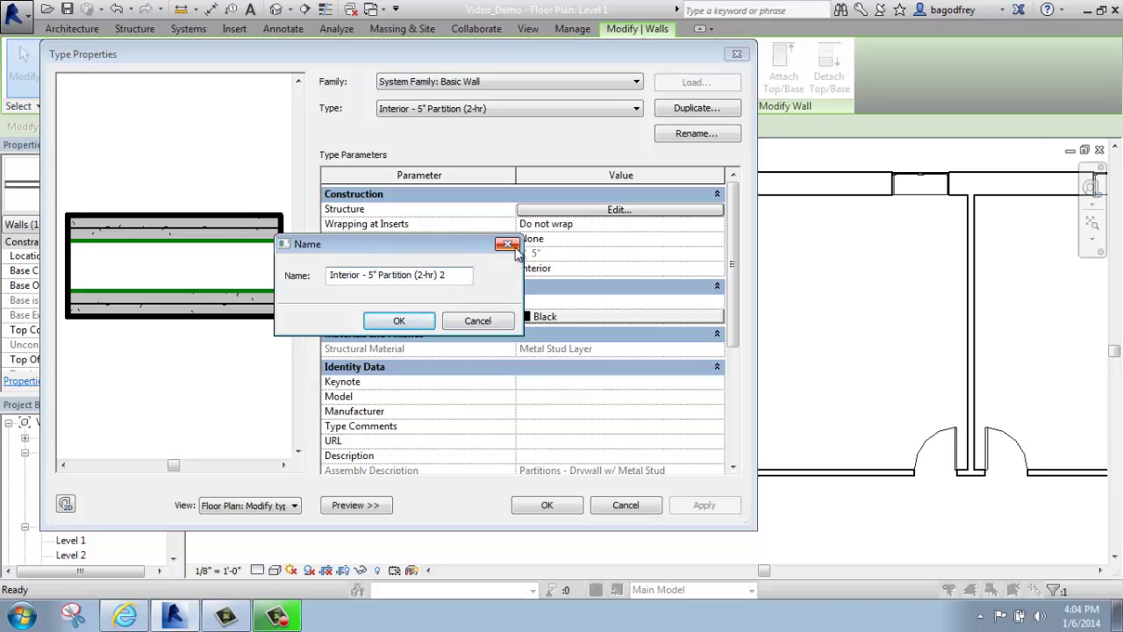
key("BackSpace")
key("BackSpace")
key("BackSpace")
key("BackSpace")
key("BackSpace")
key("BackSpace")
key("BackSpace")
key("BackSpace")
key("BackSpace")
key("BackSpace")
key("BackSpace")
key("BackSpace")
key("BackSpace")
key("BackSpace")
key("BackSpace")
key("BackSpace")
key("BackSpace")
key("BackSpace")
key("BackSpace")
key("BackSpace")
key("BackSpace")
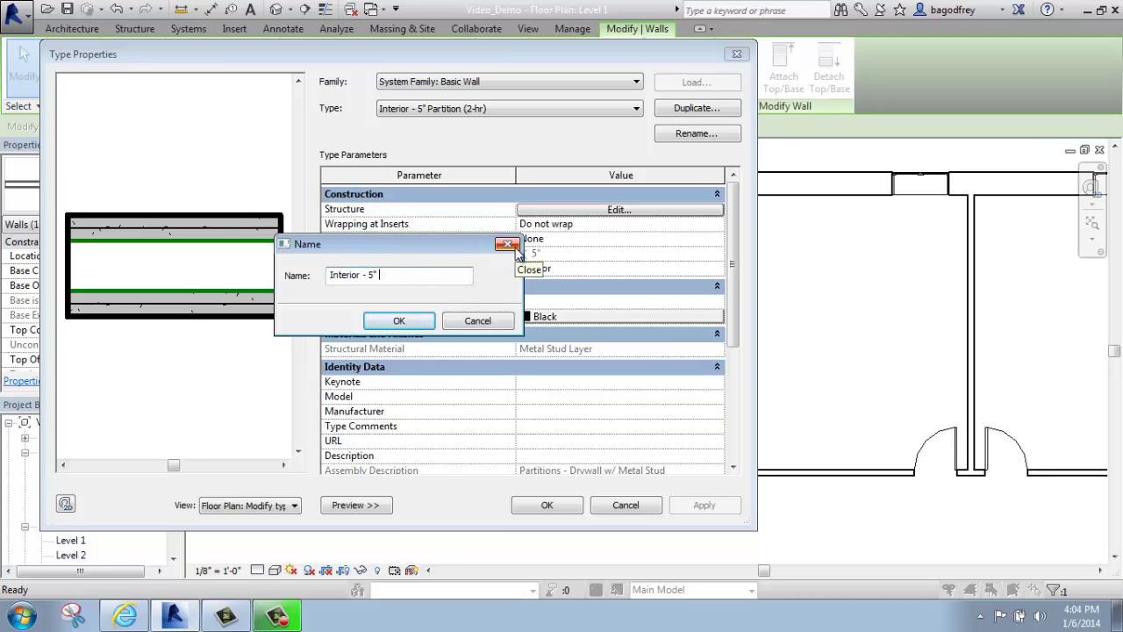
type("Desig")
key("BackSpace")
key("BackSpace")
key("BackSpace")
key("BackSpace")
type("EMO")
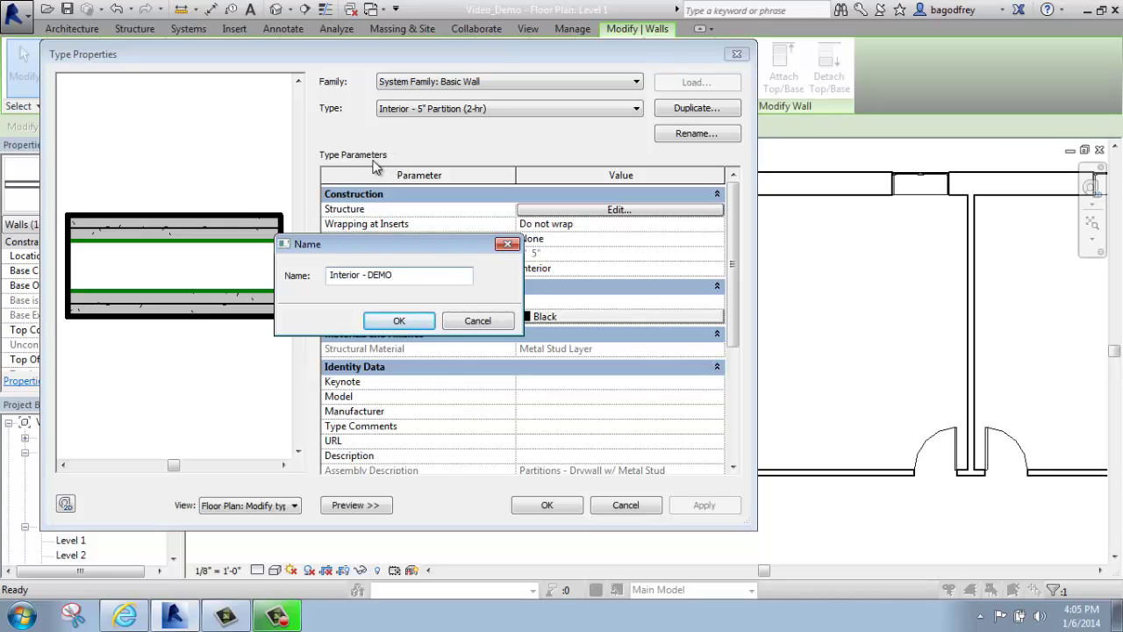
left_click(402, 321)
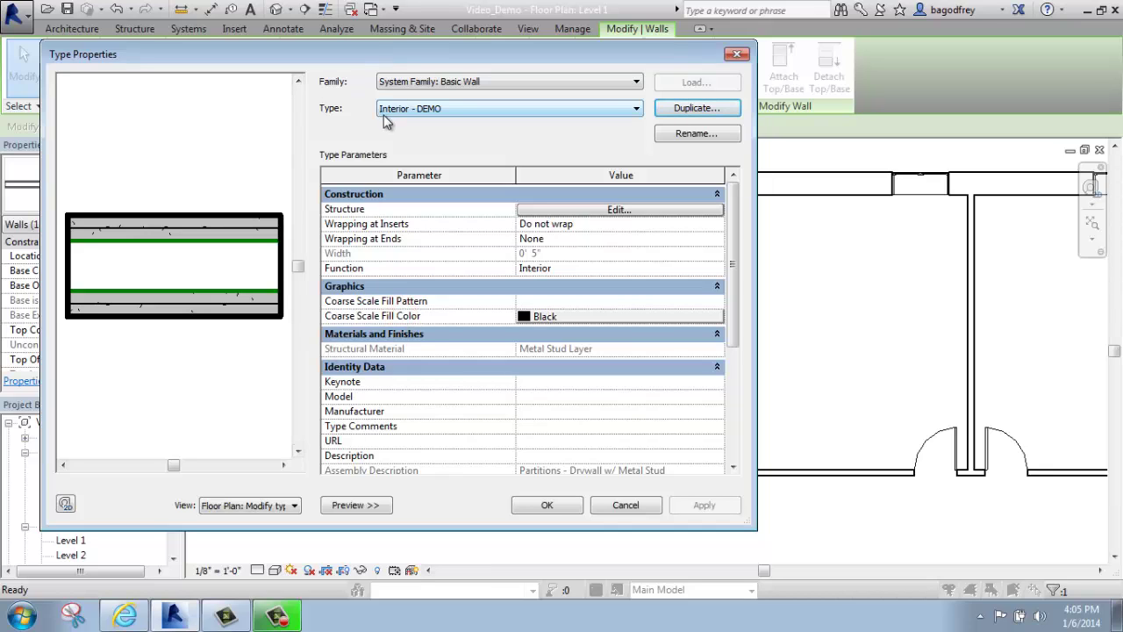
Open the Interior - DEMO layers in Edit Assembly and mark the metal stud layer as structural material
left_click(665, 211)
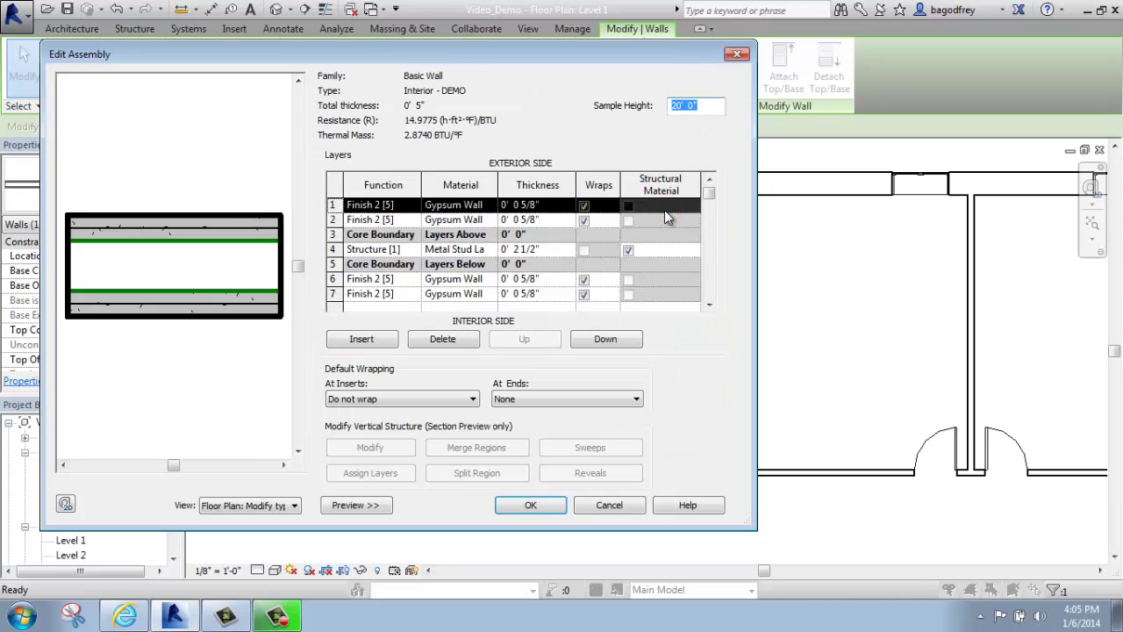
left_click(709, 195)
mouse_move(712, 214)
left_mouse_down()
mouse_move(711, 293)
mouse_move(708, 203)
left_mouse_up()
left_click(628, 250)
Change the metal stud layer thickness from 2 1/2" to 3 1/2", making the wall 6" thick
left_click(522, 250)
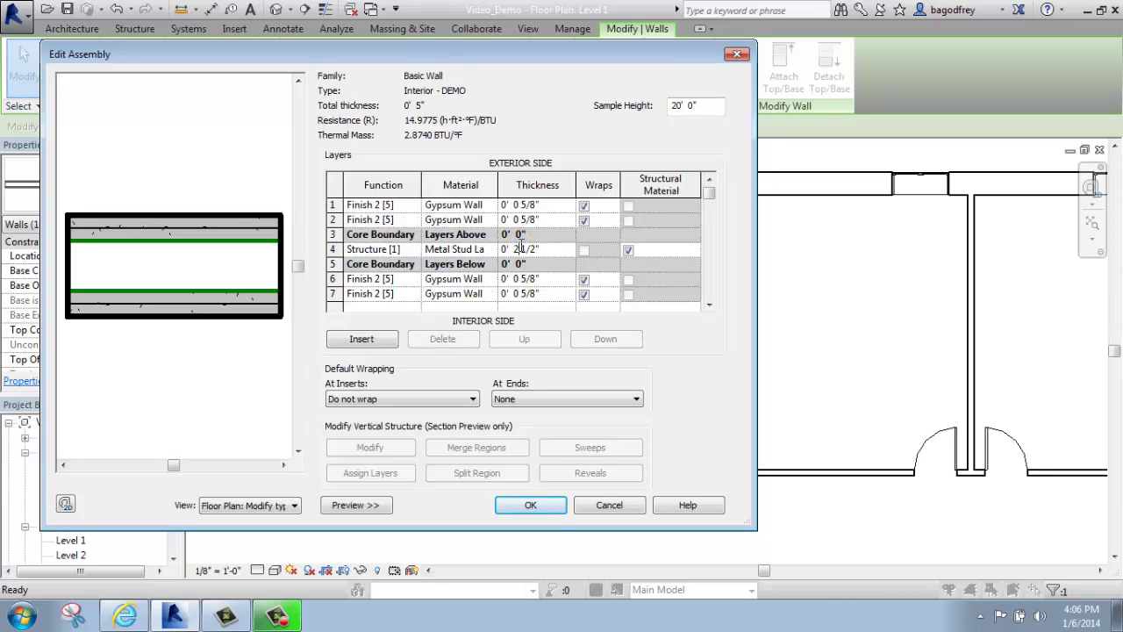
left_click(518, 244)
left_click(523, 279)
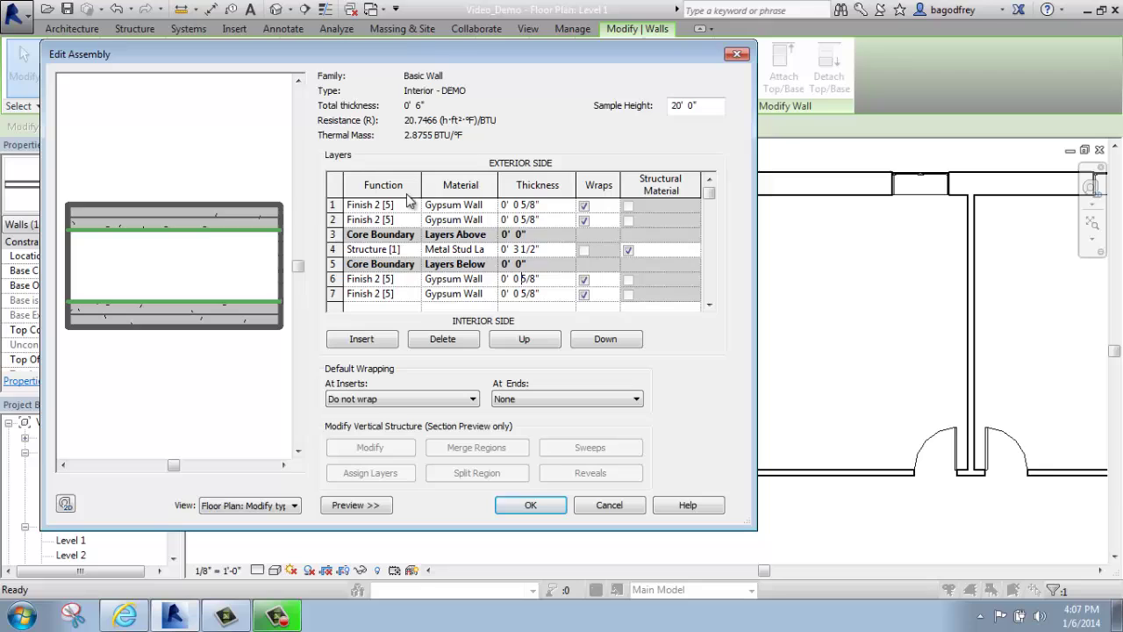
Delete the row 7 Finish 2 gypsum layer on the interior side, leaving 5 3/8" total
left_click(375, 294)
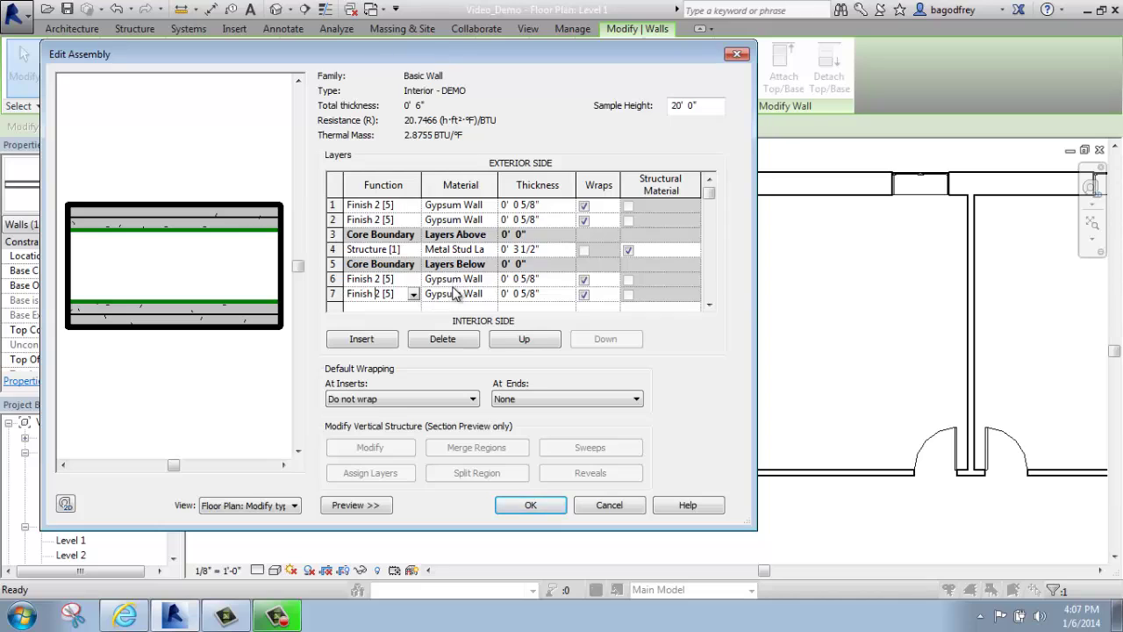
left_click(426, 341)
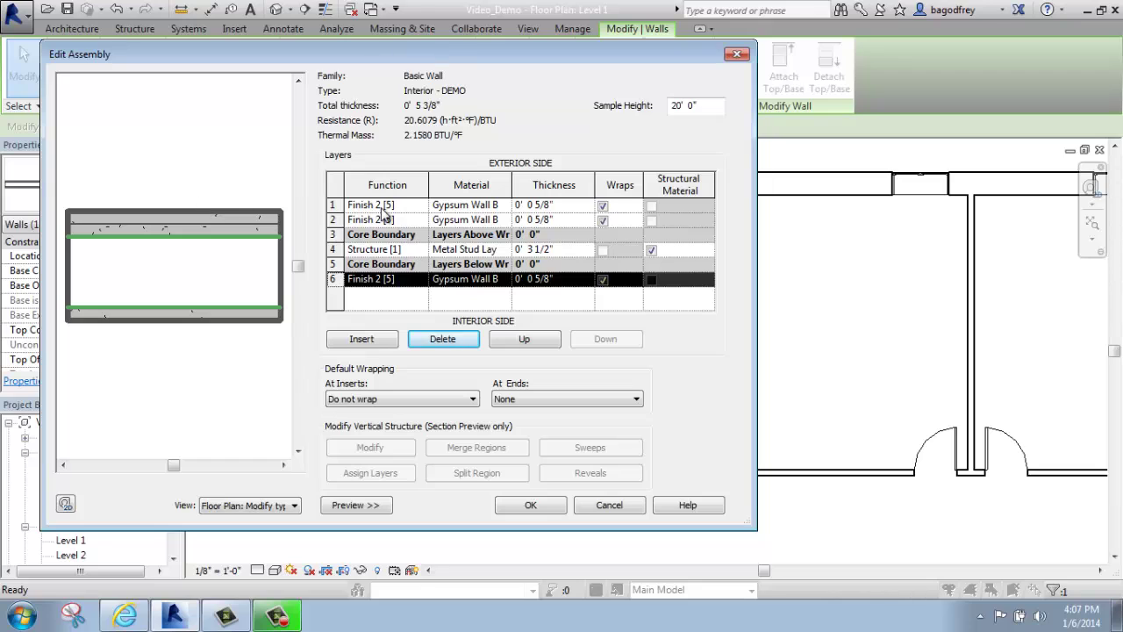
left_click(473, 206)
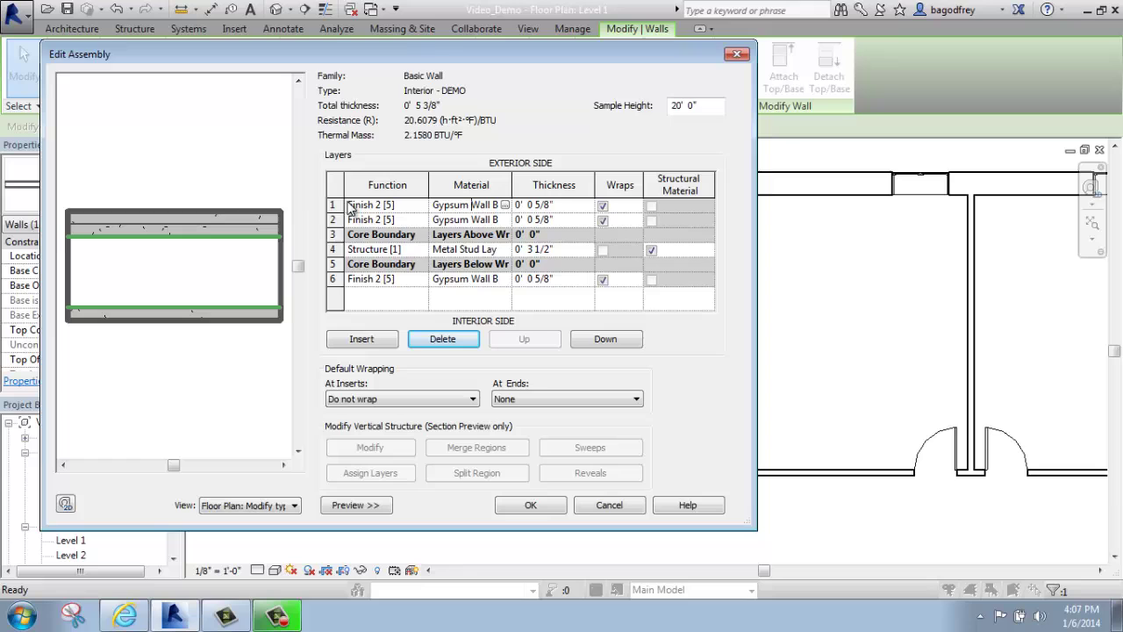
Insert a new empty layer above row 1 on the exterior side of the assembly
left_click(368, 340)
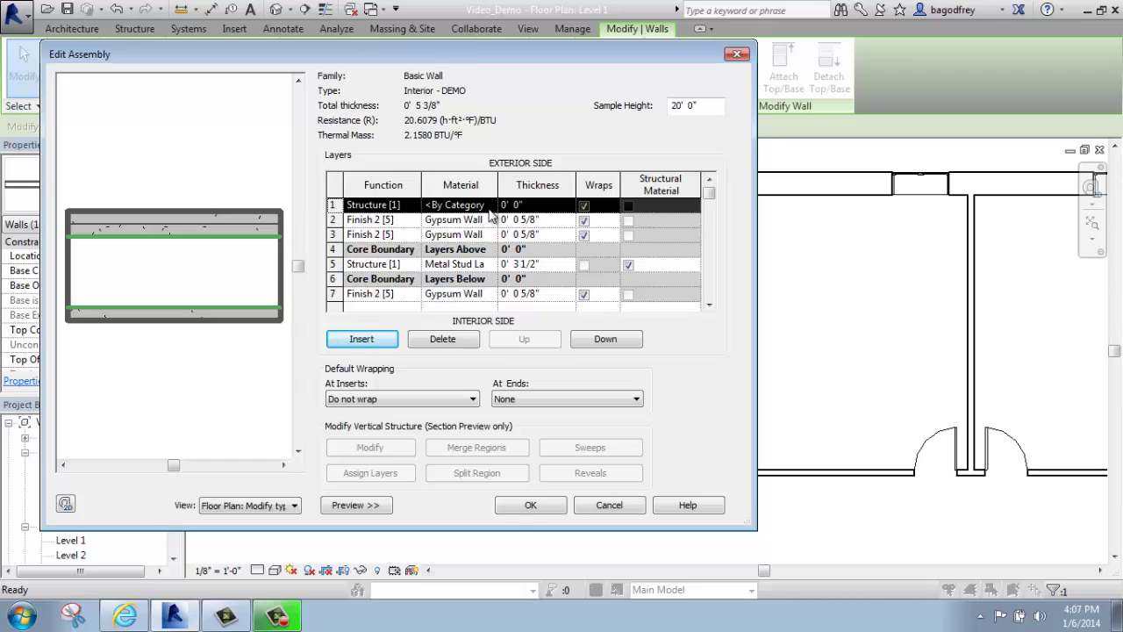
left_click(384, 206)
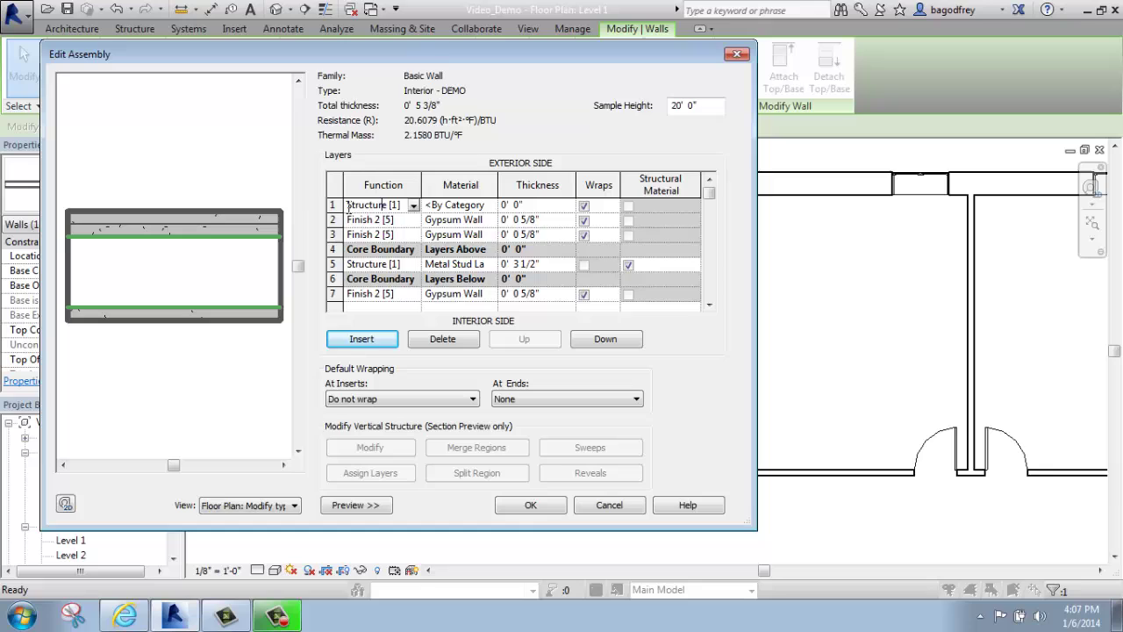
Set the inserted row 1 layer's function to Finish 2 [5] and browse for its material
left_click(412, 206)
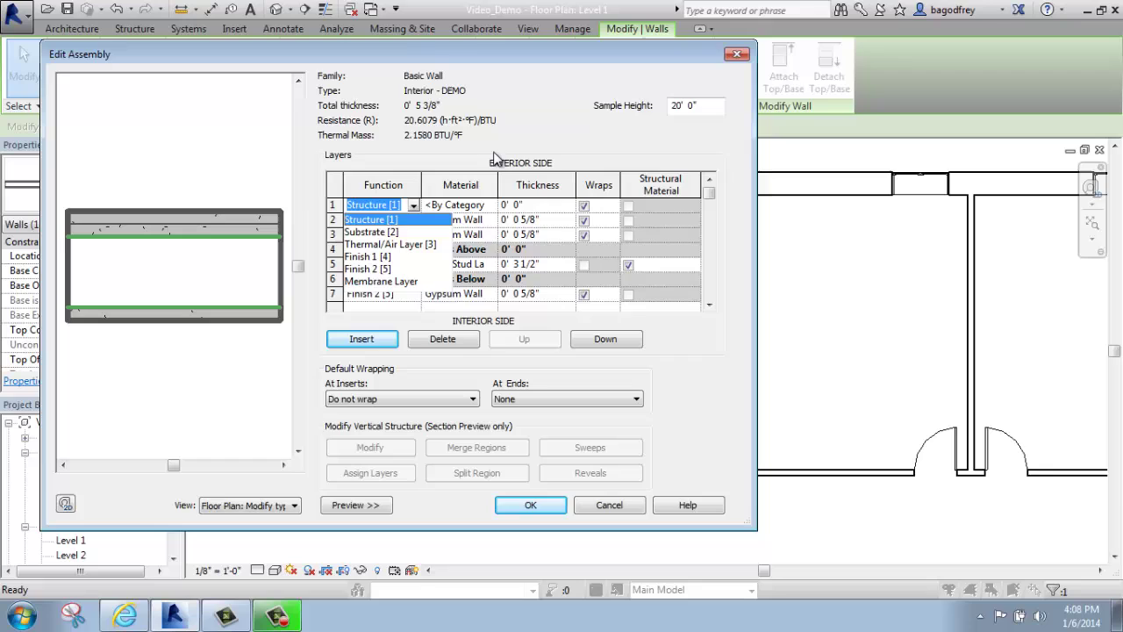
left_click(517, 138)
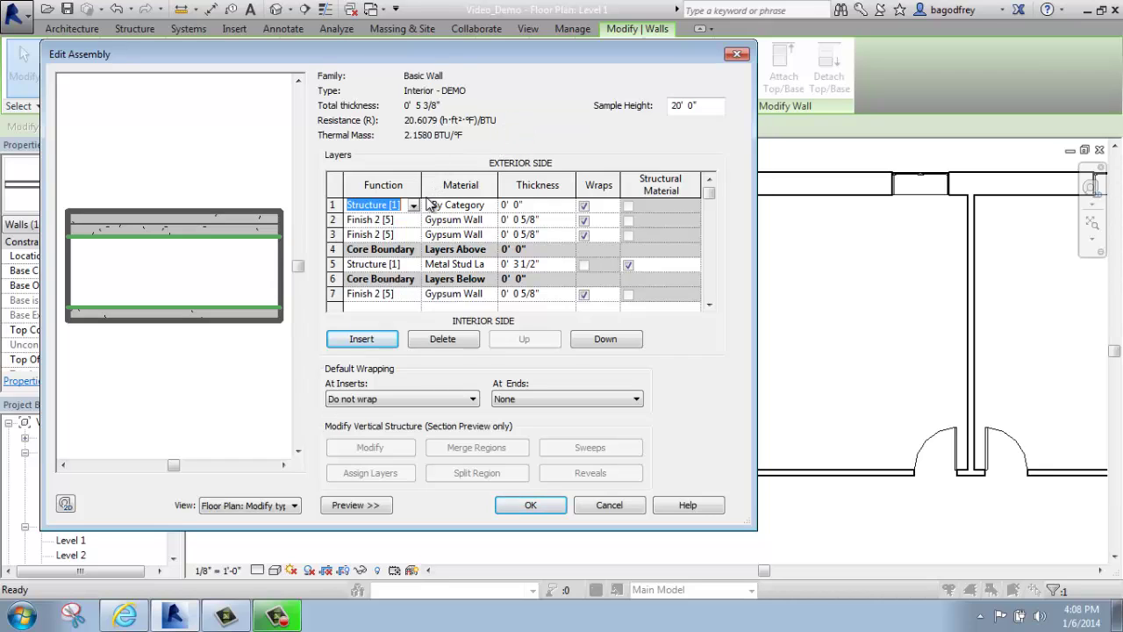
left_click(413, 205)
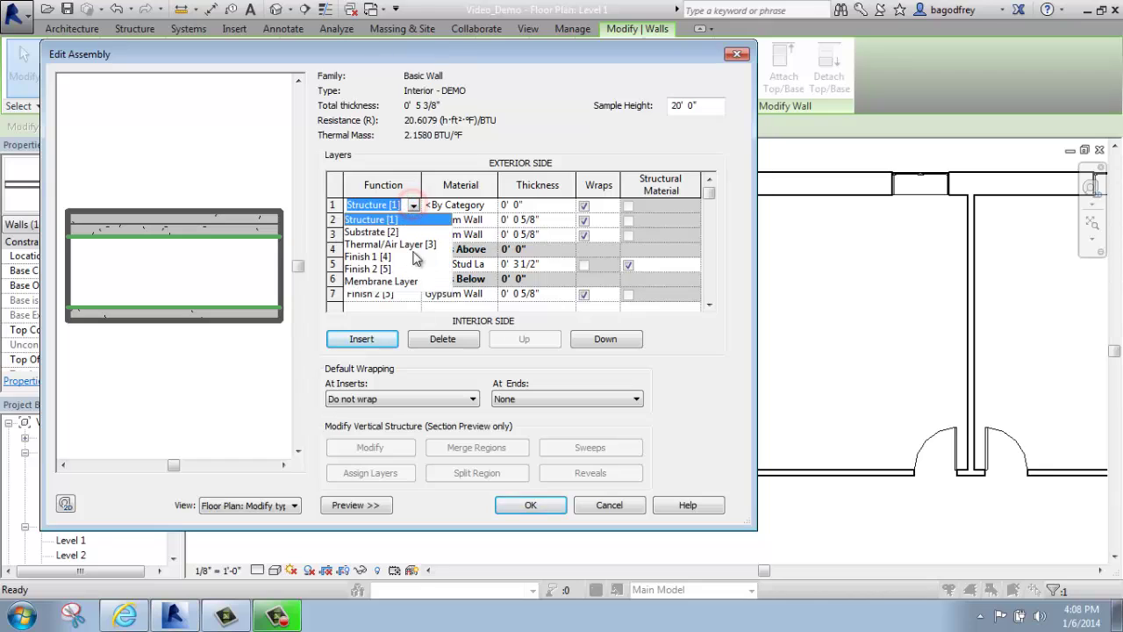
left_click(359, 269)
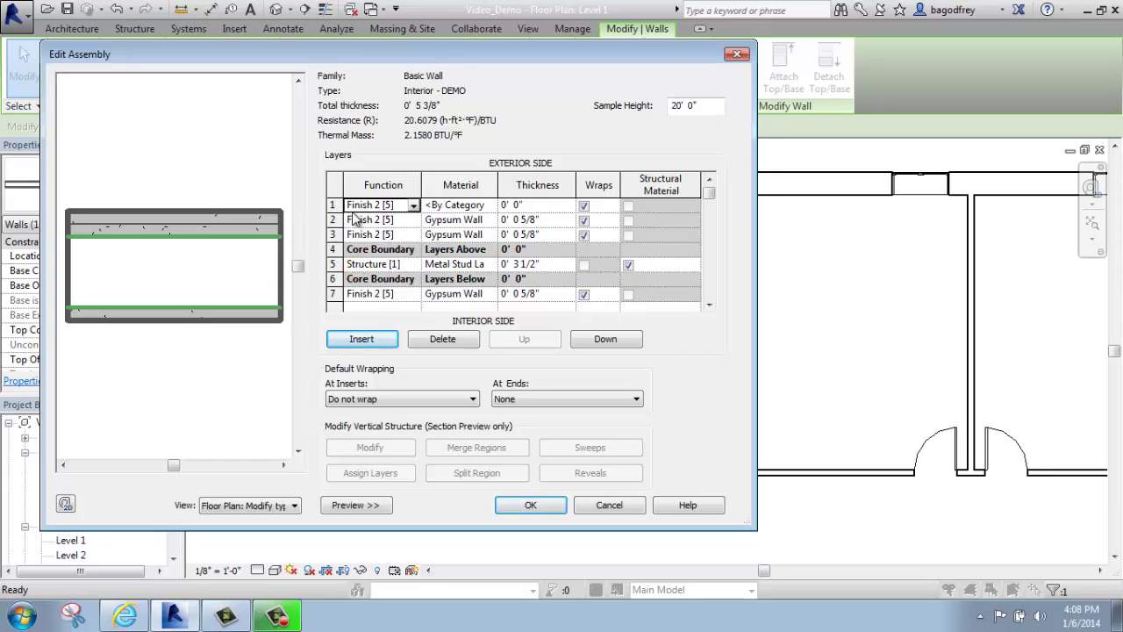
left_click(450, 204)
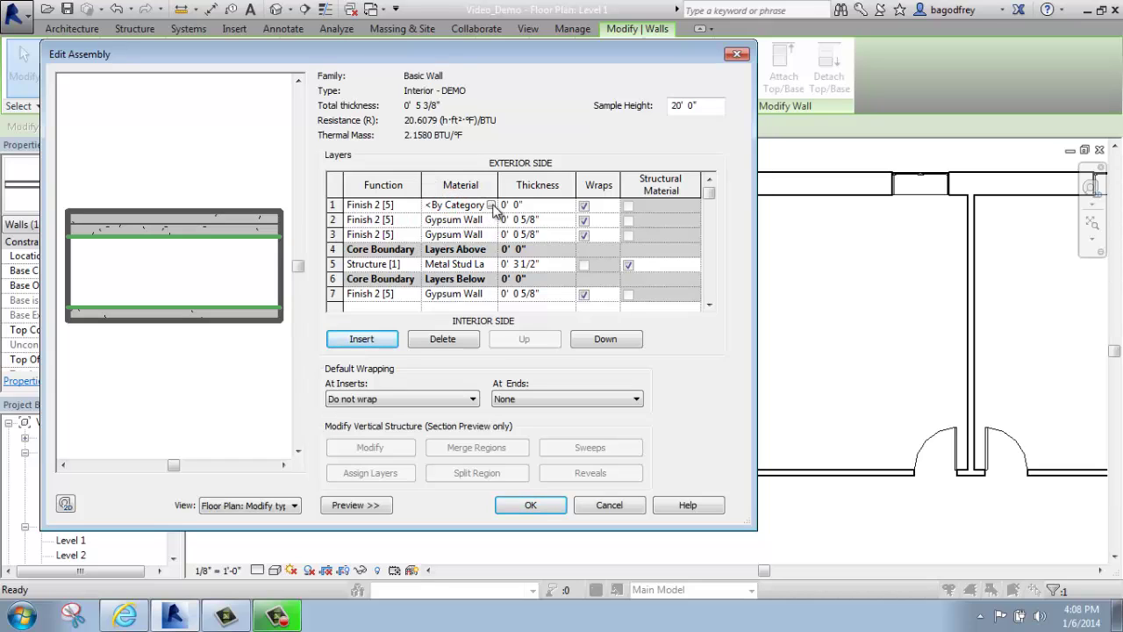
left_click(491, 204)
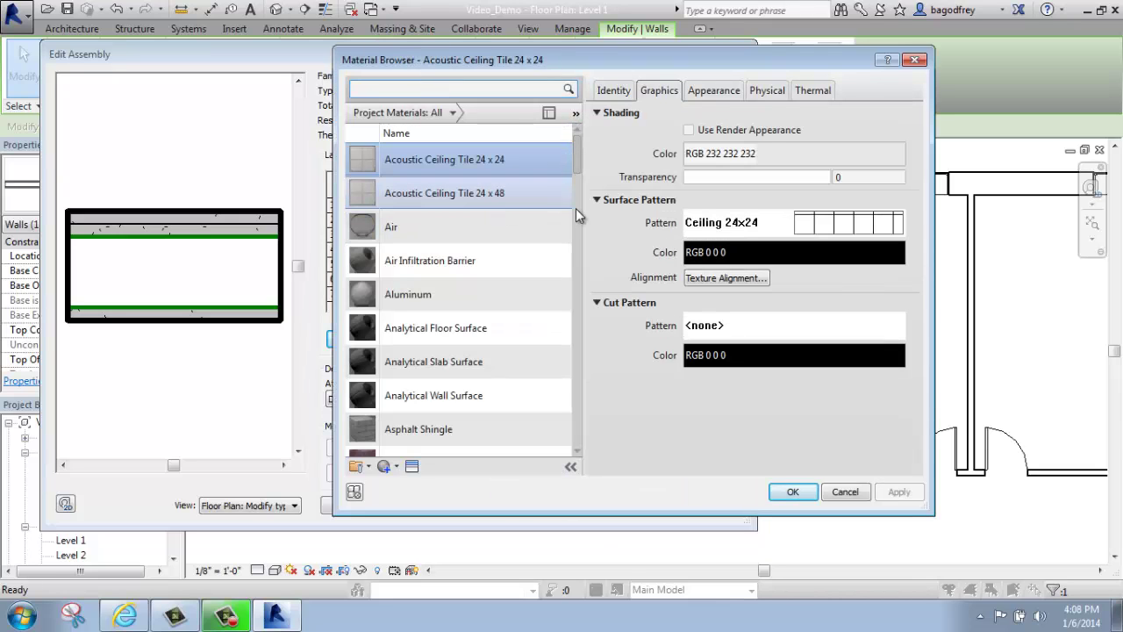
Assign Gypsum Wall Board as the material of the new outer finish layer
left_click_drag(578, 151, 563, 312)
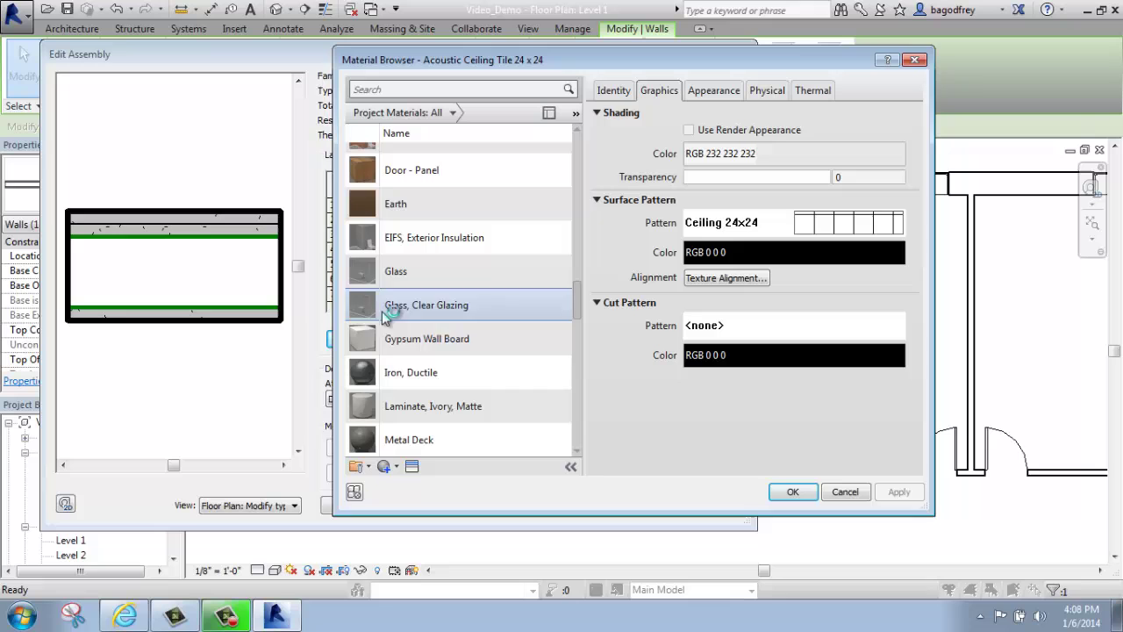
left_click(418, 348)
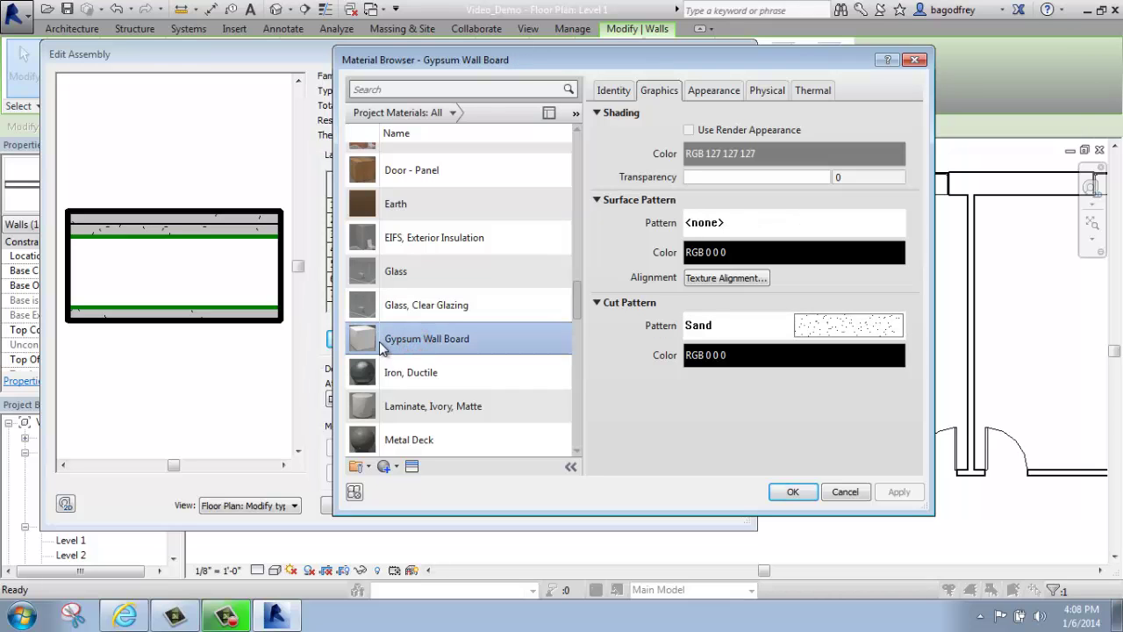
left_click(792, 492)
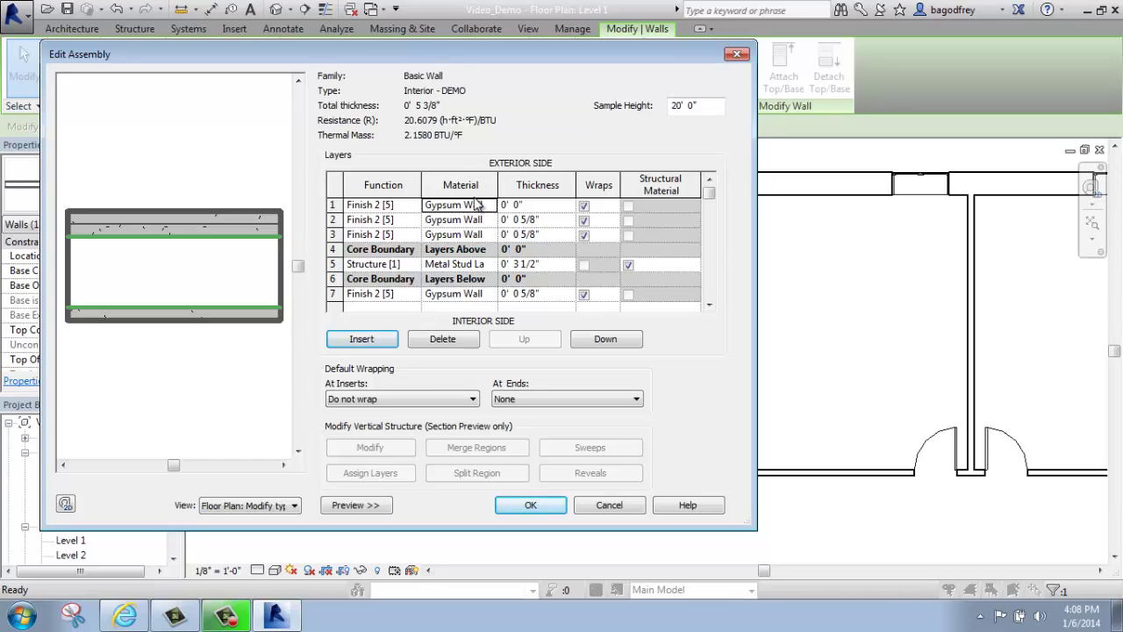
Set the exterior gypsum finish layer thickness to 0' 0 5/8", making the wall 0' 6" total
left_click(548, 205)
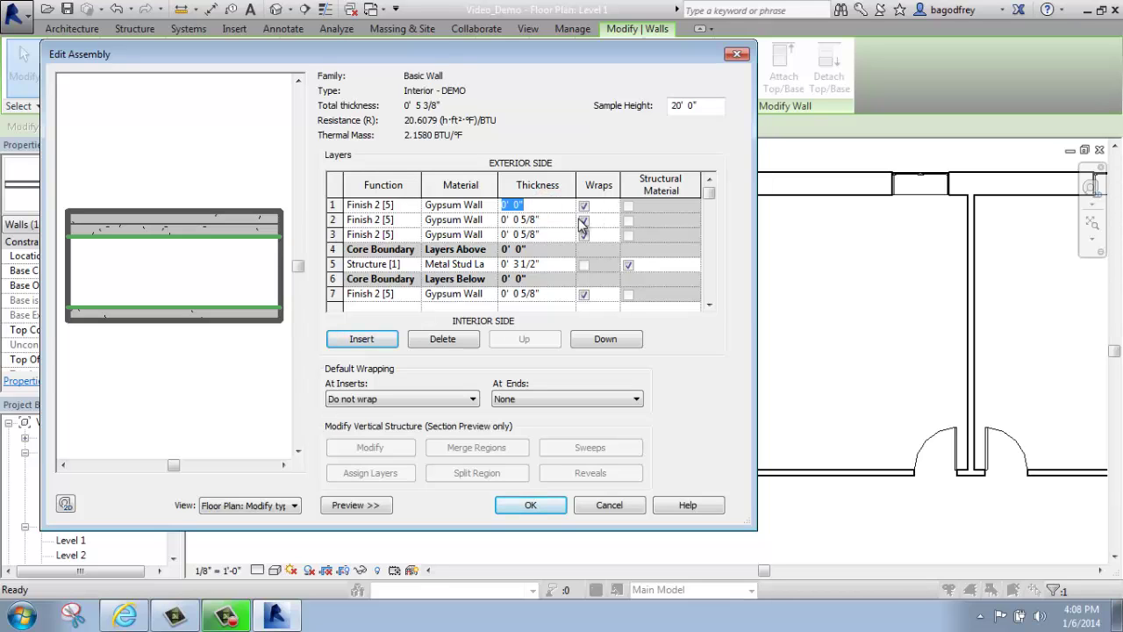
type("0")
left_click(676, 328)
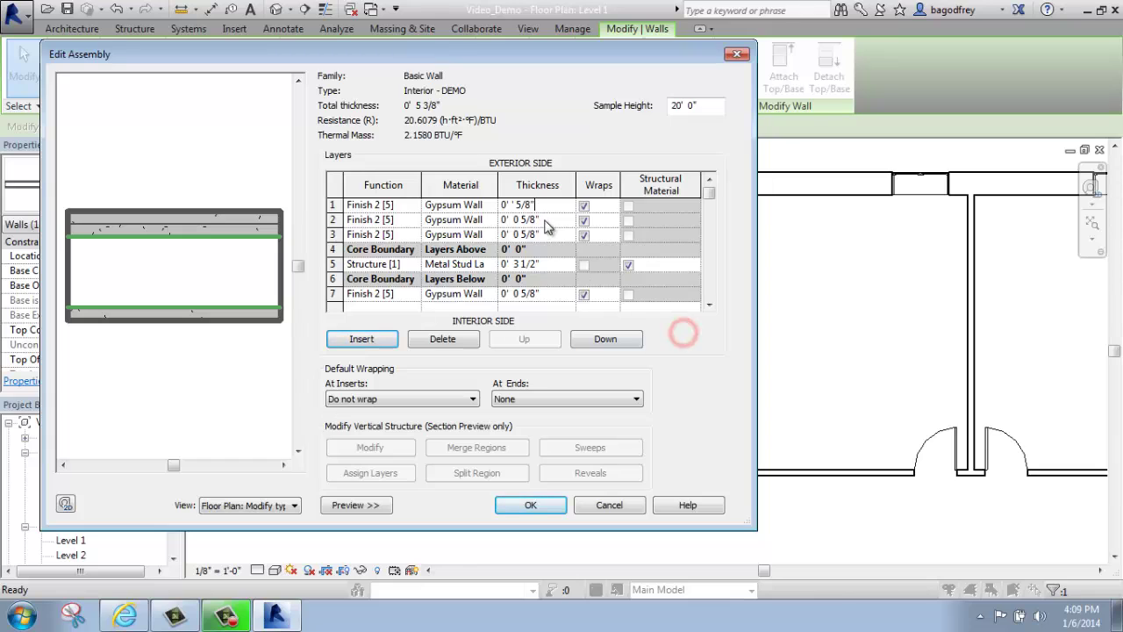
left_click(544, 223)
left_click(670, 313)
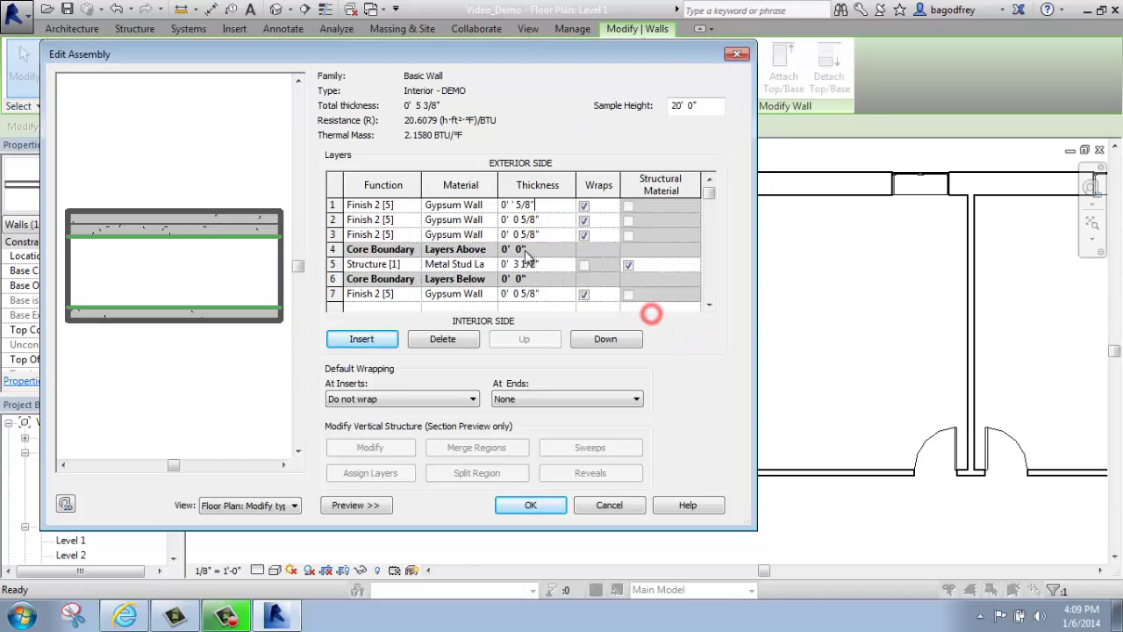
left_click(516, 205)
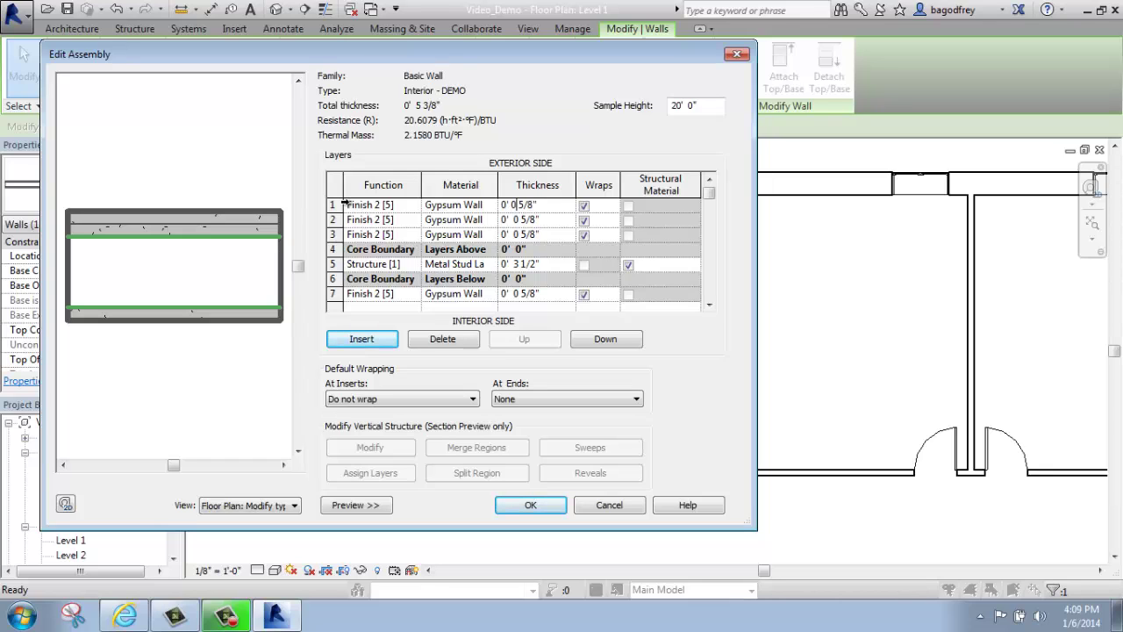
left_click(542, 220)
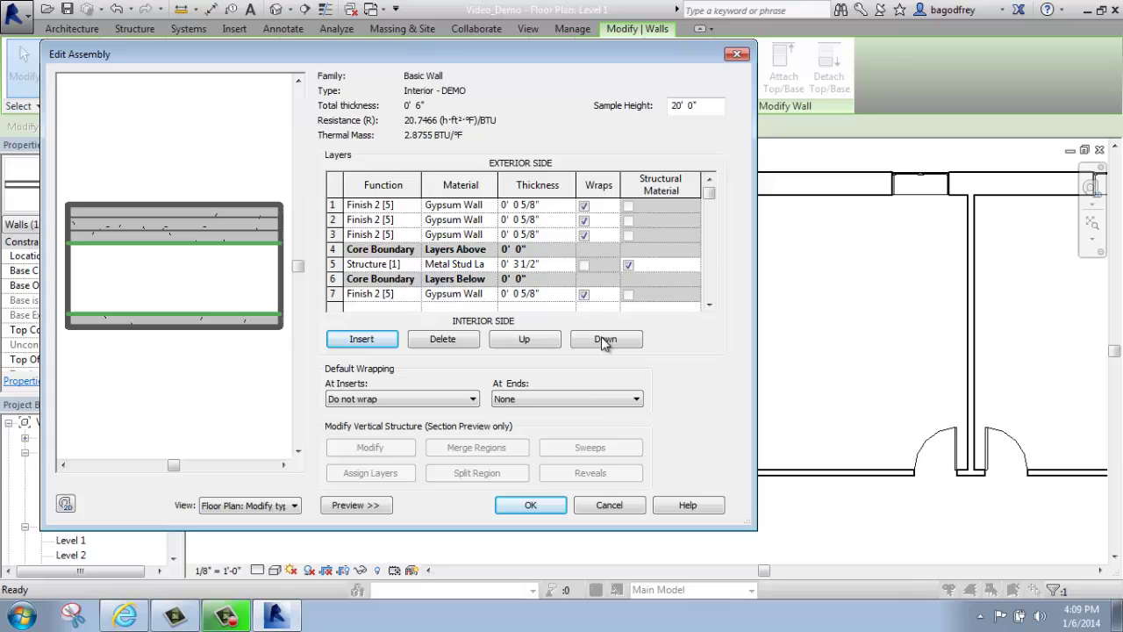
Accept the edited layer structure and the Interior - DEMO type properties to return to Level 1
left_click(527, 507)
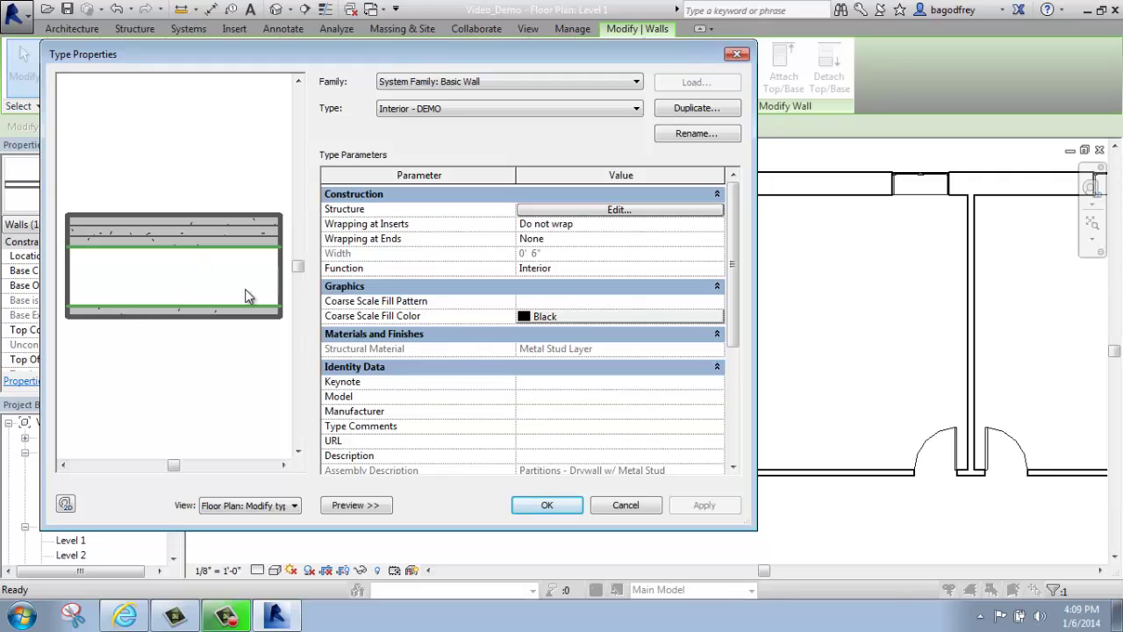
left_click(545, 506)
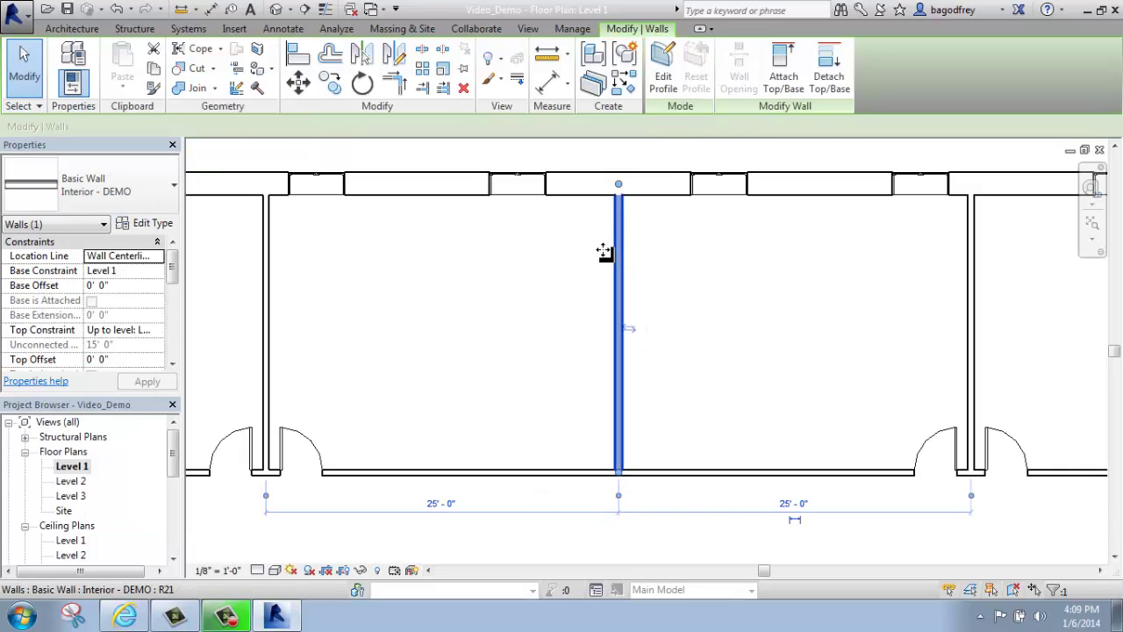
left_click(23, 57)
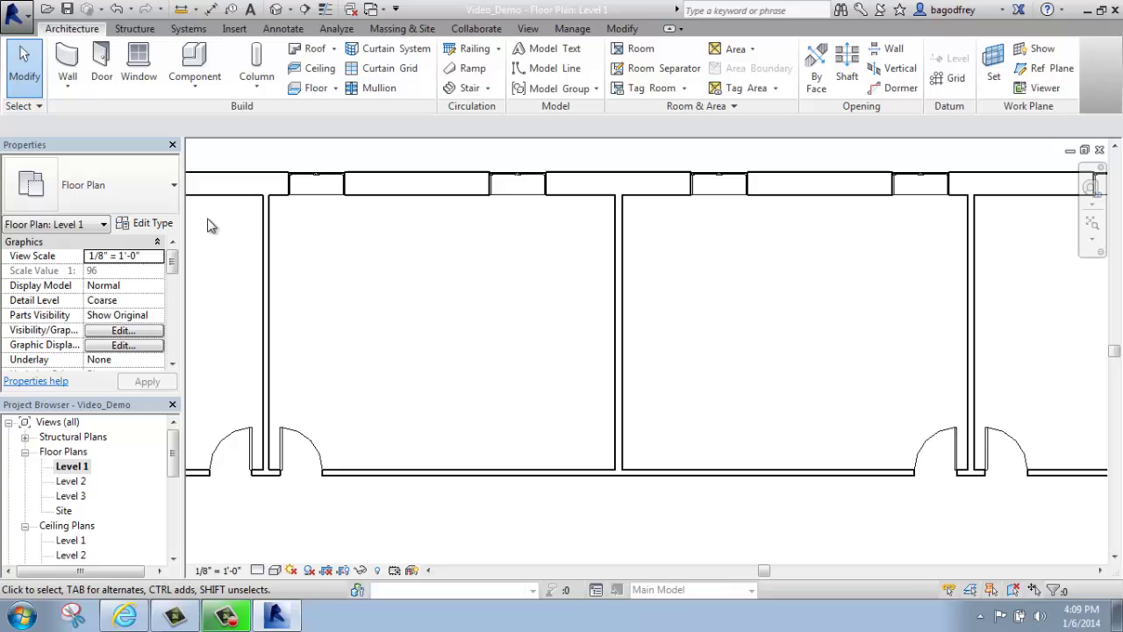
left_click(267, 219)
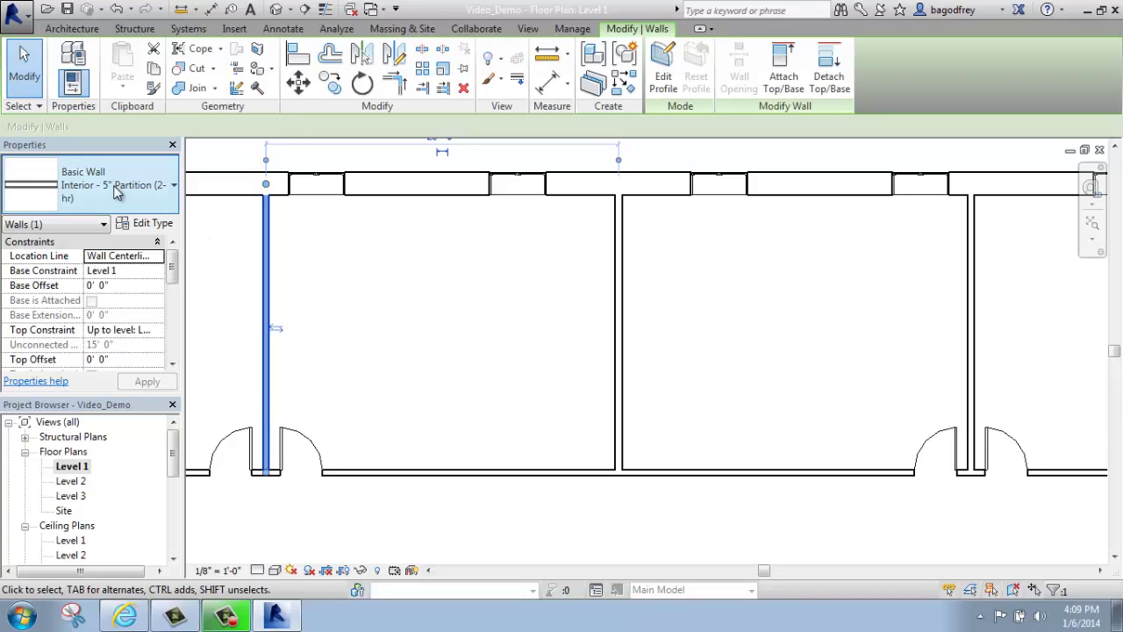
left_click(777, 404)
left_click(614, 294)
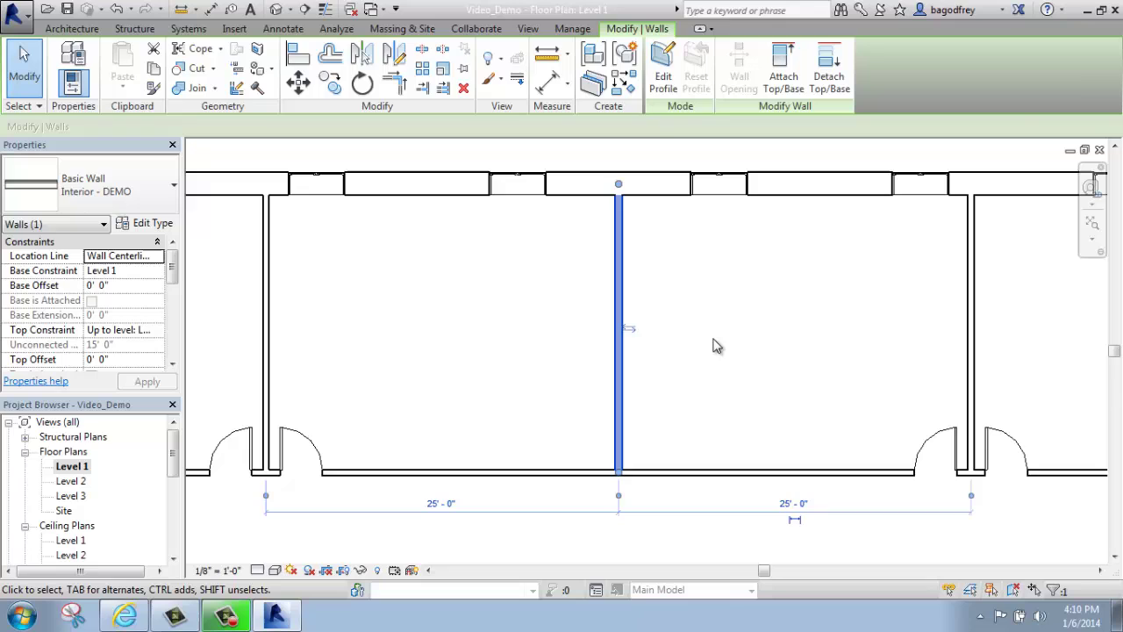
left_click(797, 365)
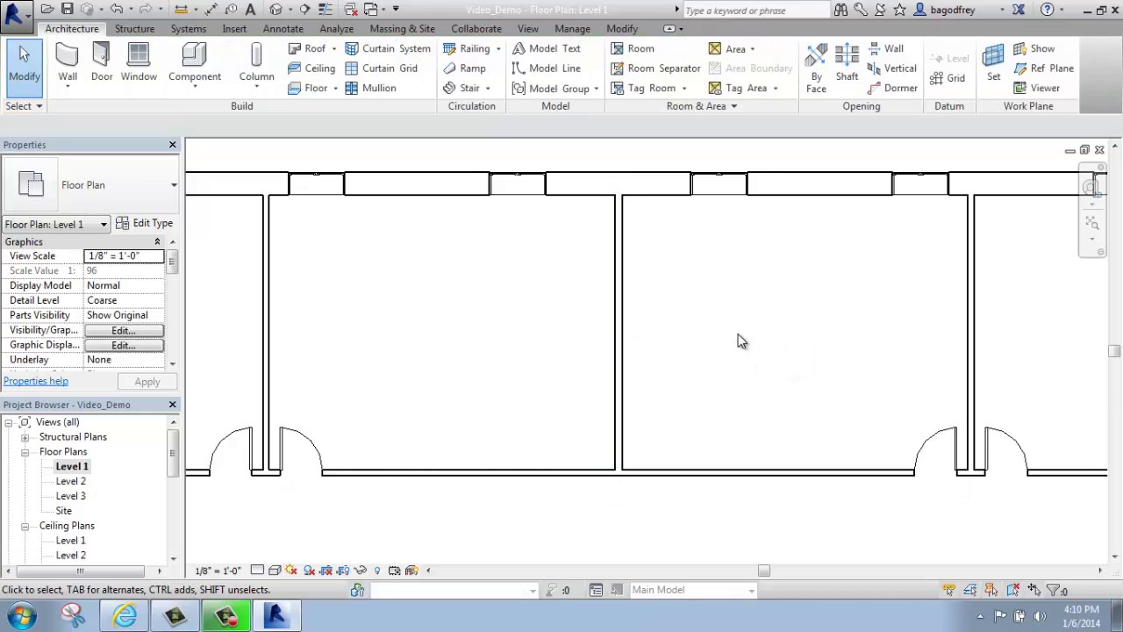